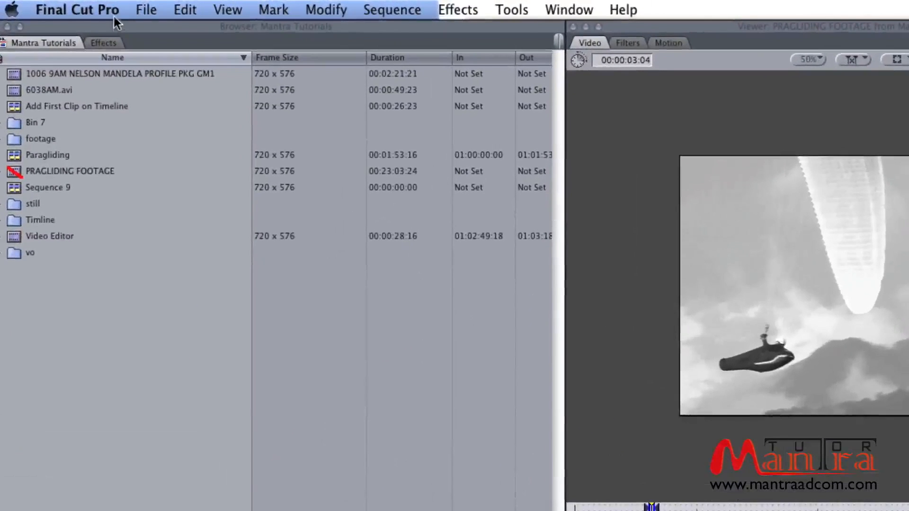
click(146, 10)
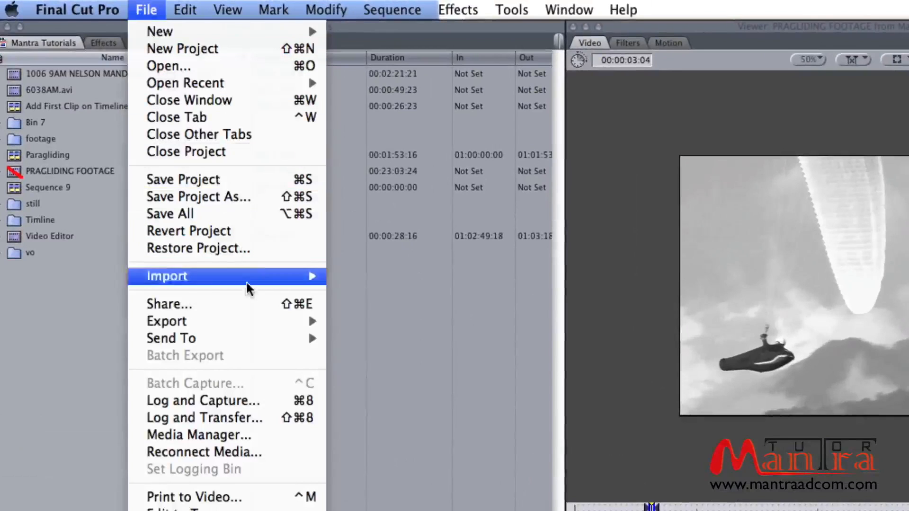
mouse_move(254, 322)
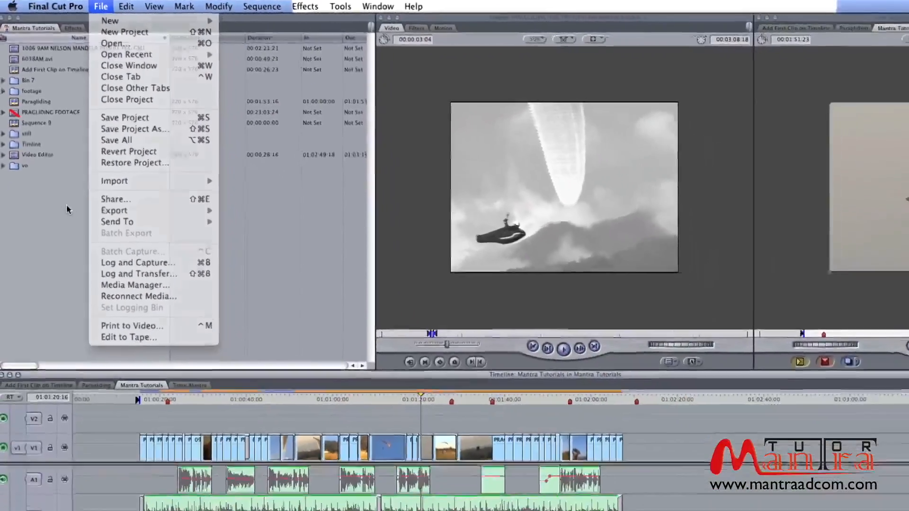
click(76, 233)
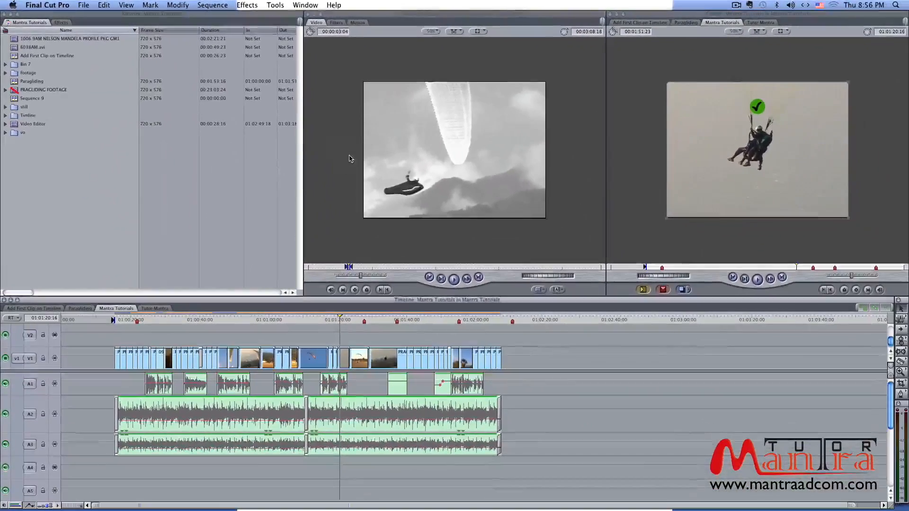
click(493, 224)
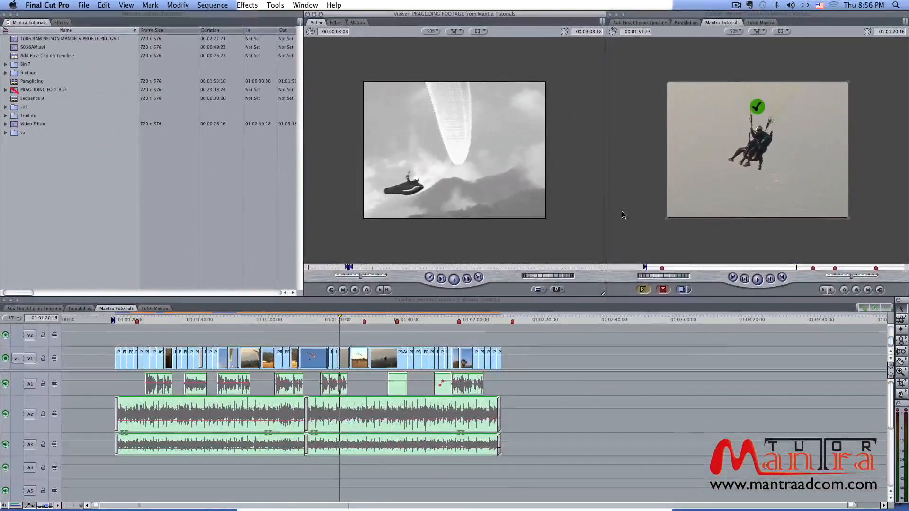
click(518, 308)
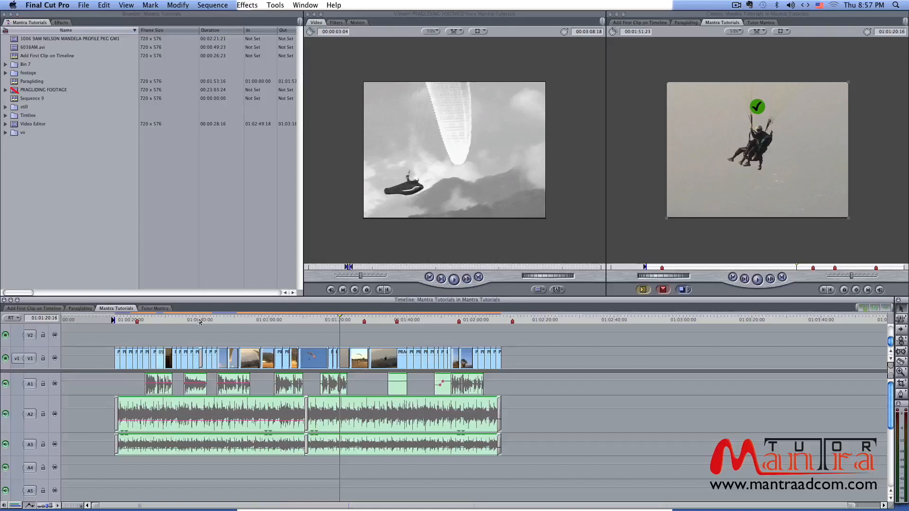
Step: Set the Out point of the Mantra Tutorials sequence at 01:00:32:03, with the marked range starting at the sequence's first clip
drag(199, 322, 116, 337)
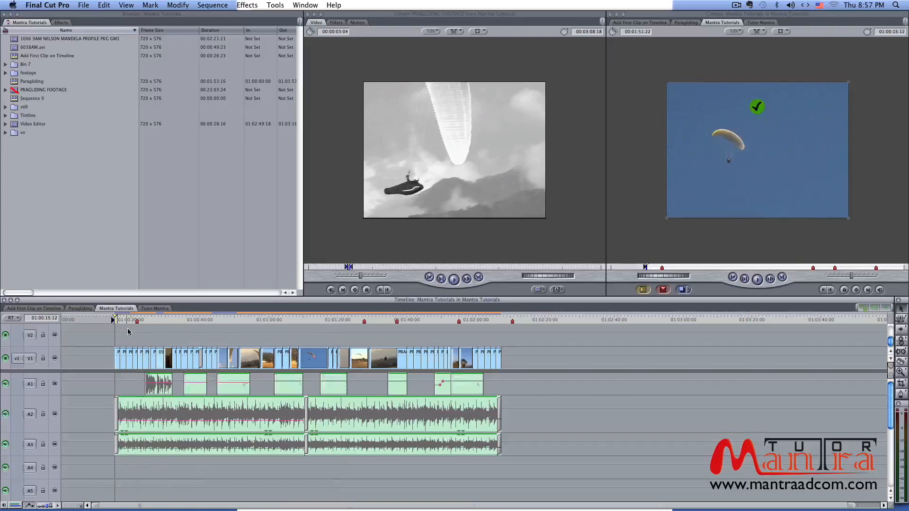
drag(163, 321, 171, 321)
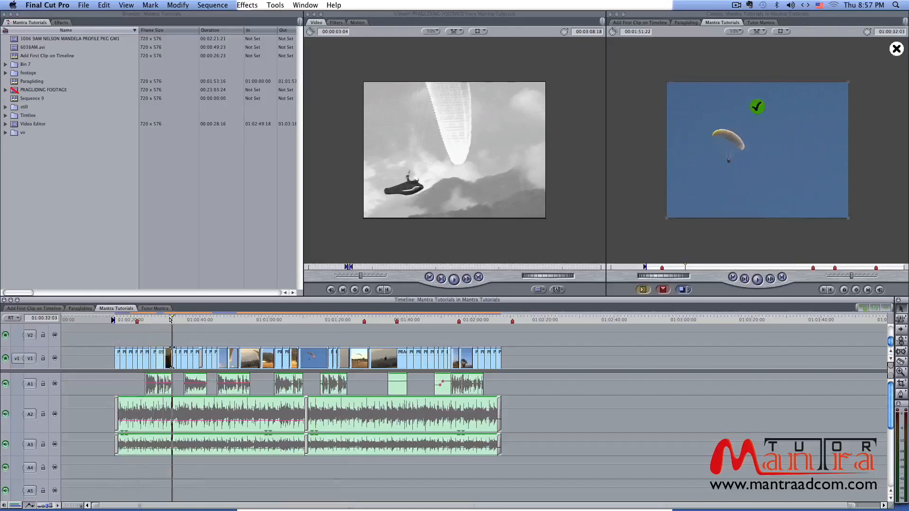
key(o)
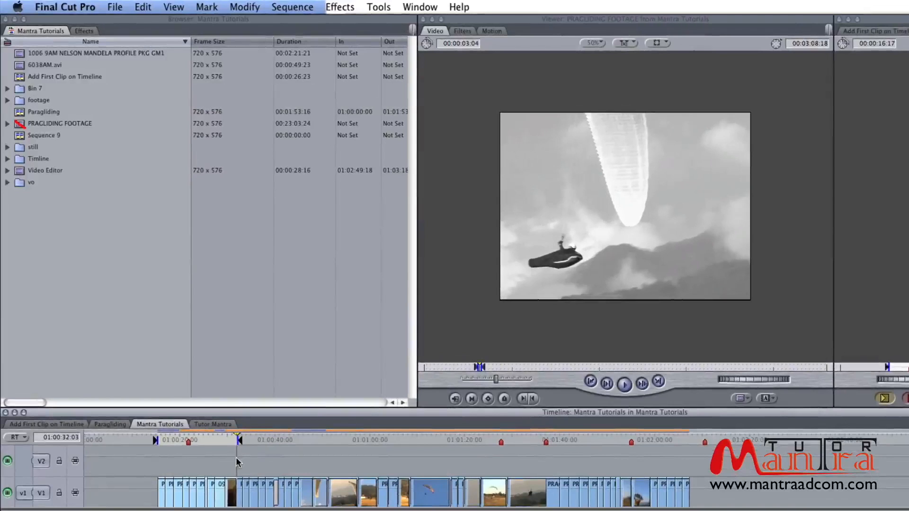
Step: Start a QuickTime Movie export of the marked timeline range, keeping the file name Mantra Tutorials.mov
click(115, 8)
mouse_move(162, 233)
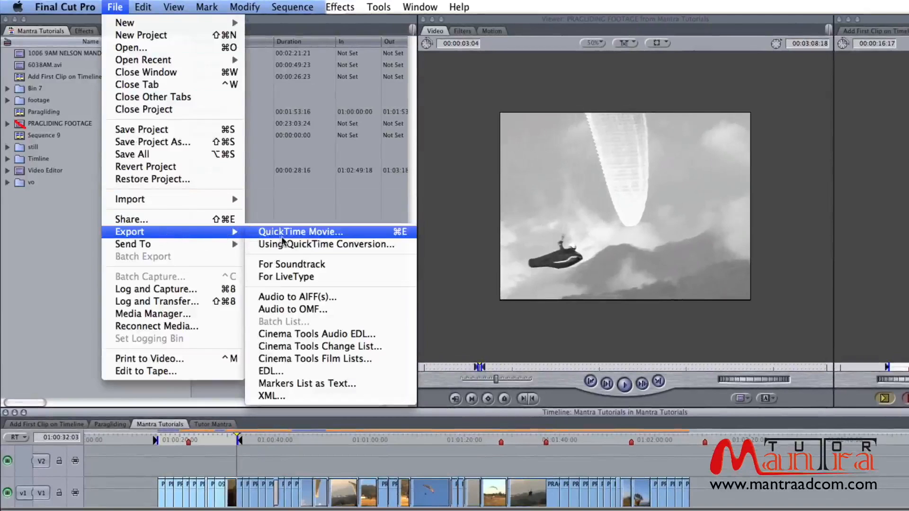
click(318, 237)
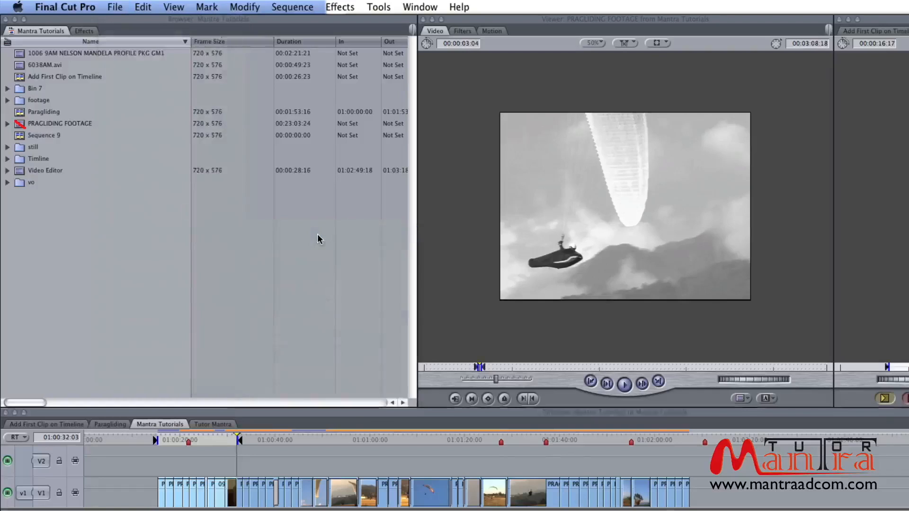
drag(534, 100, 509, 99)
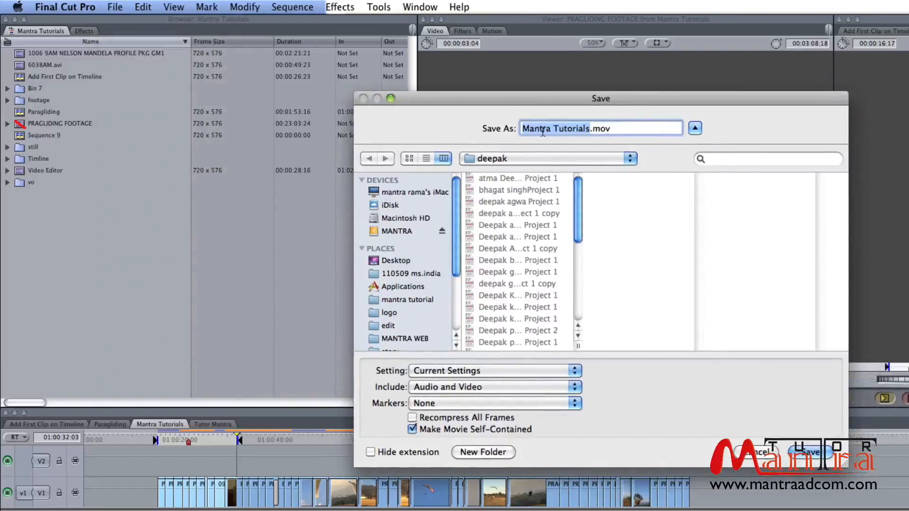
click(590, 128)
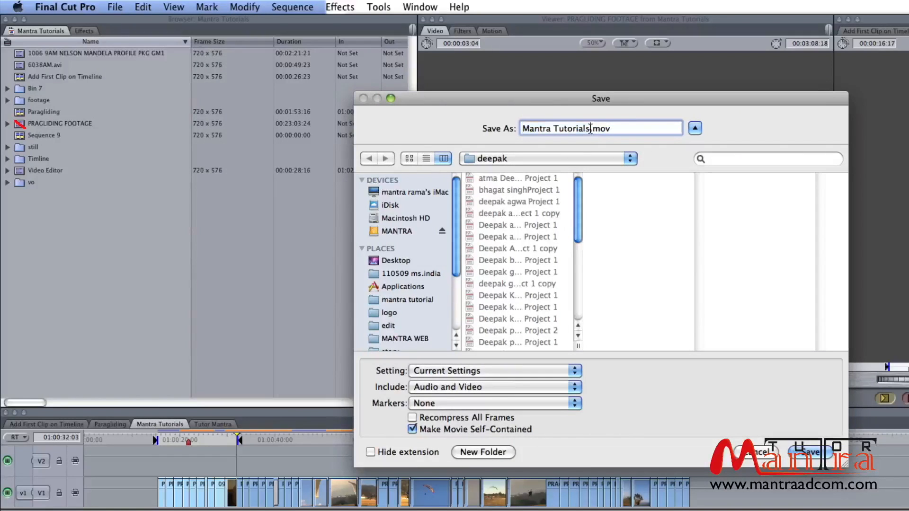
drag(590, 128, 491, 130)
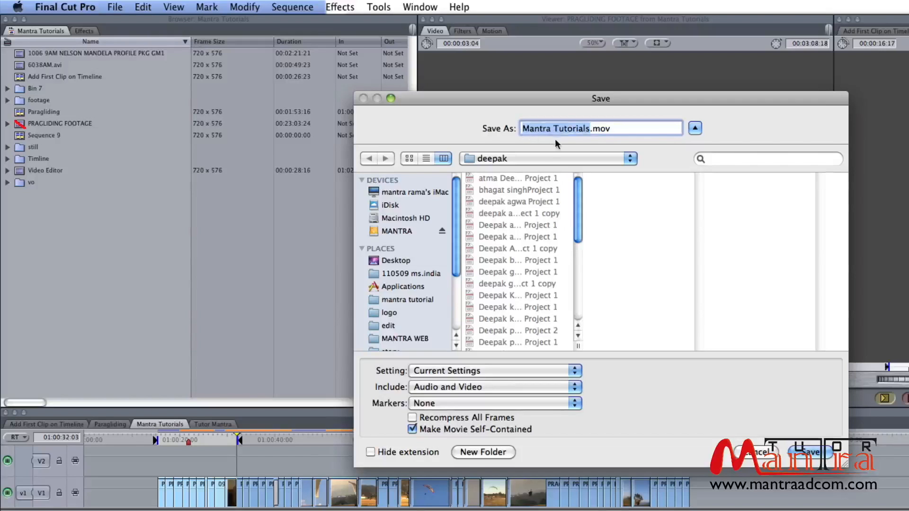
Step: Choose the Desktop as the destination for the exported movie
click(411, 219)
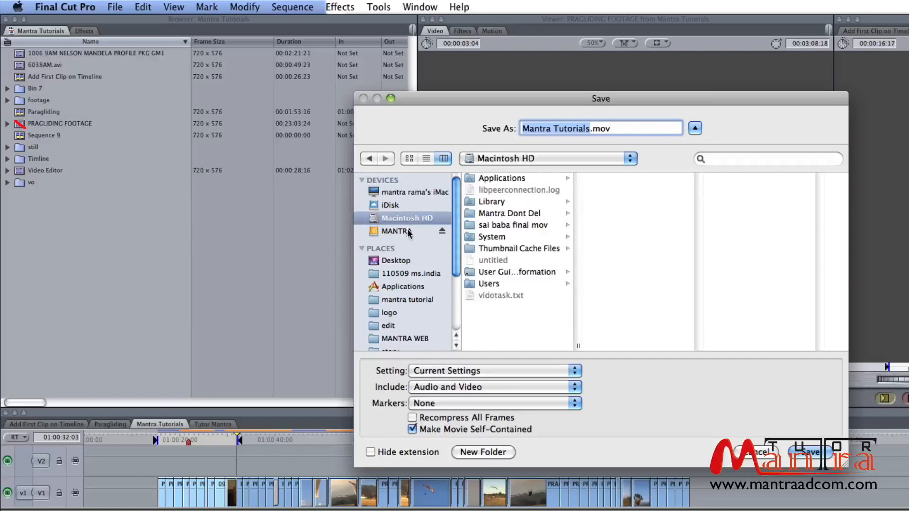
click(410, 232)
click(423, 221)
click(420, 265)
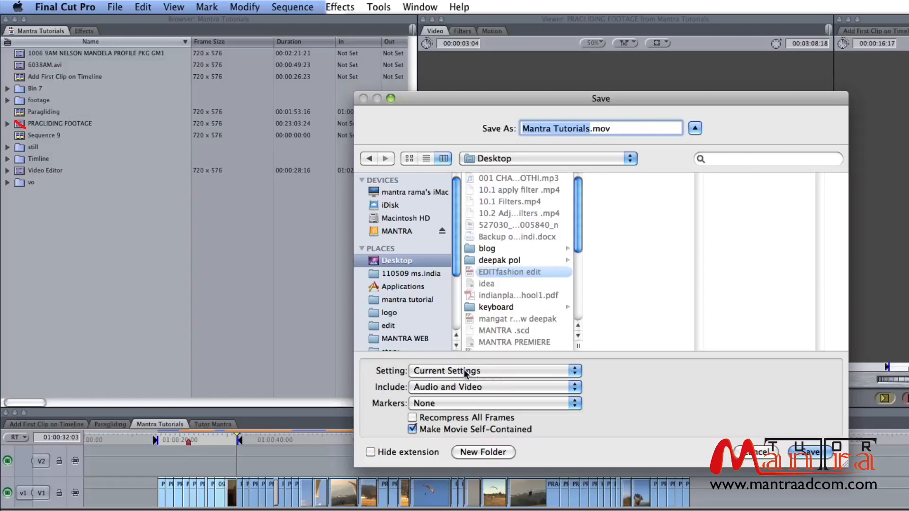
Step: Keep Current Settings with Audio and Video included, and save the export as a self-contained movie
click(493, 372)
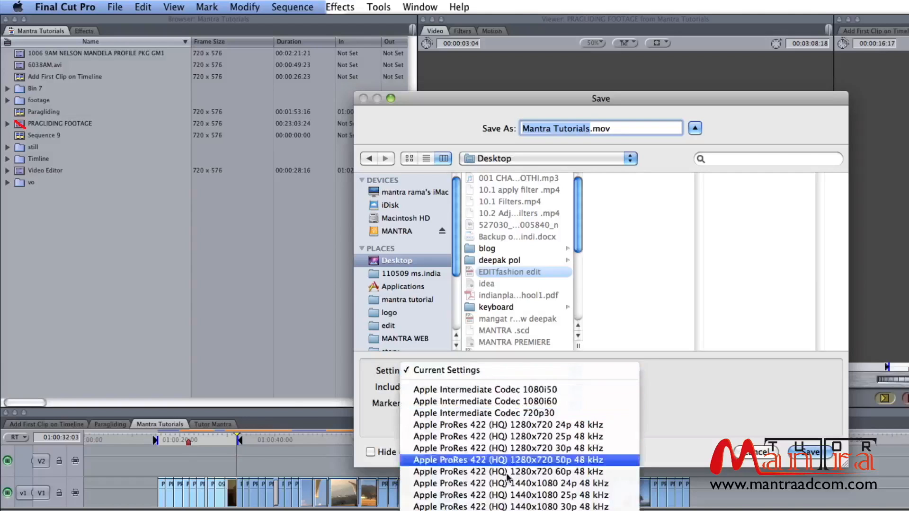
mouse_move(510, 510)
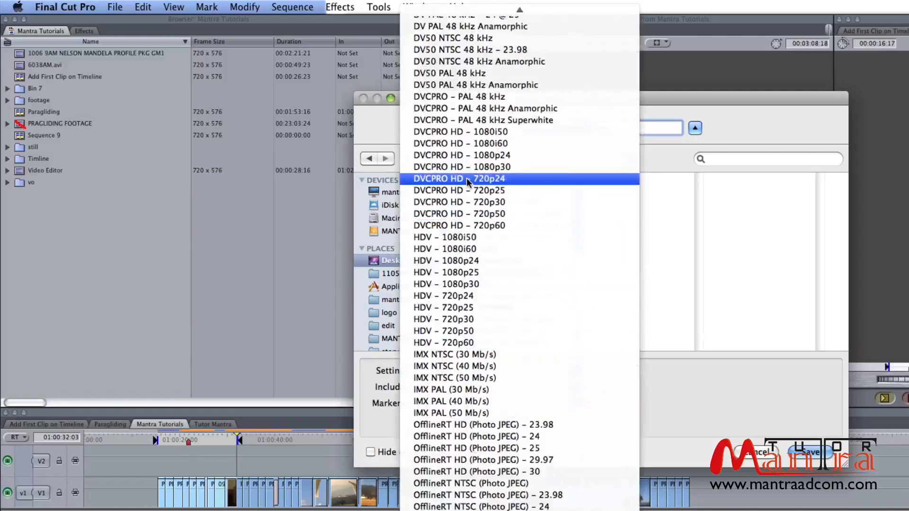
click(698, 363)
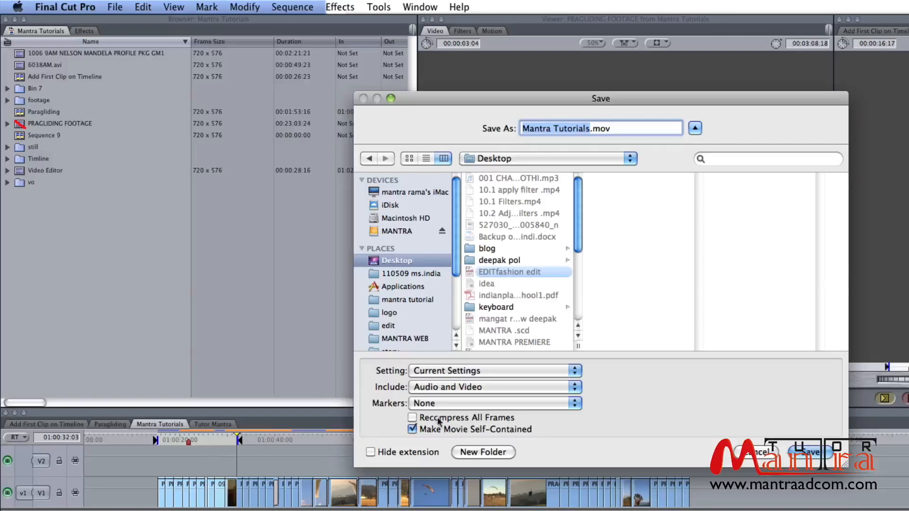
click(448, 389)
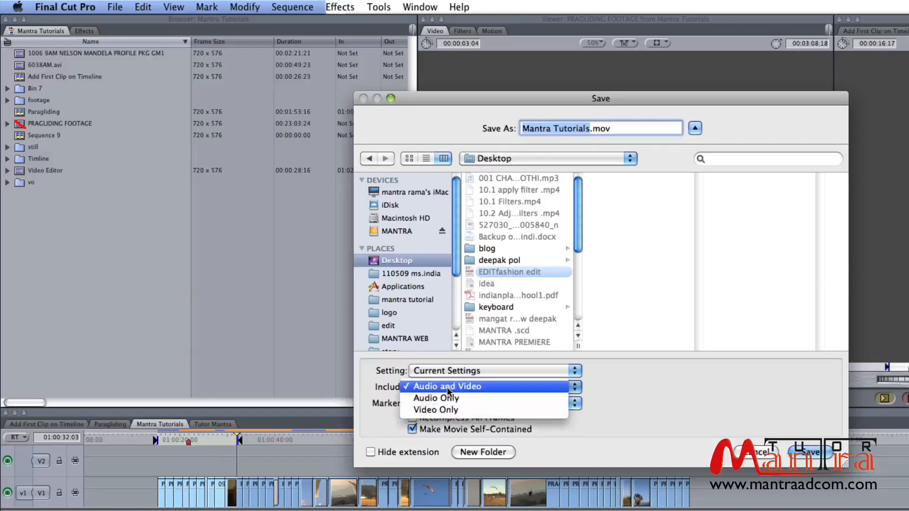
click(478, 393)
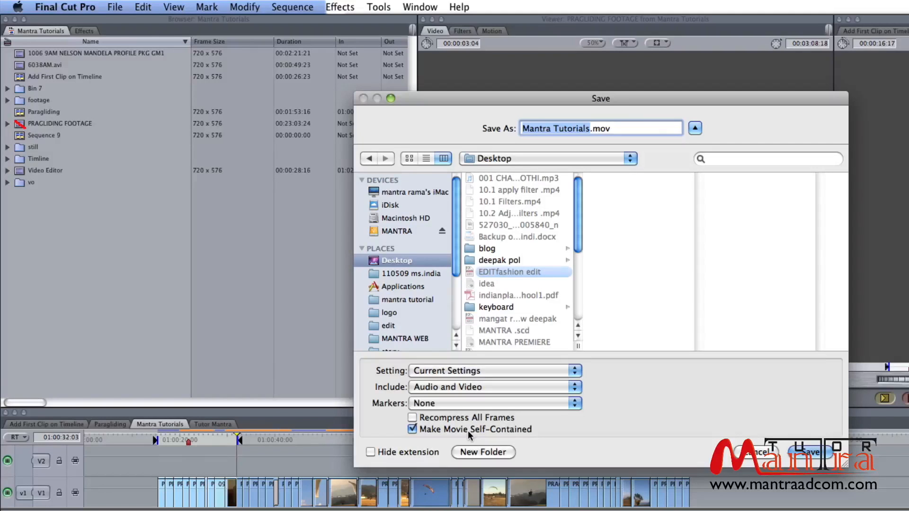
click(806, 454)
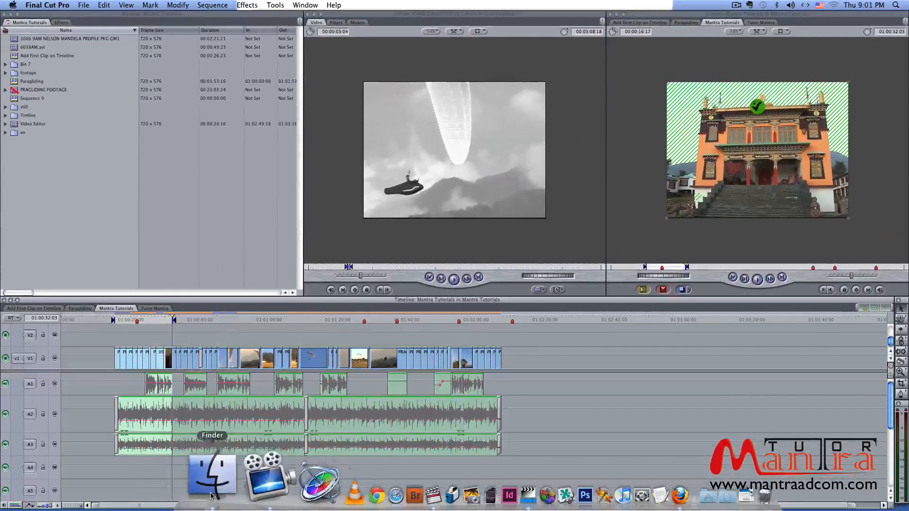
Step: Switch to Finder and open a Quick Look preview of Mantra Tutorials.mov on the Desktop
click(218, 495)
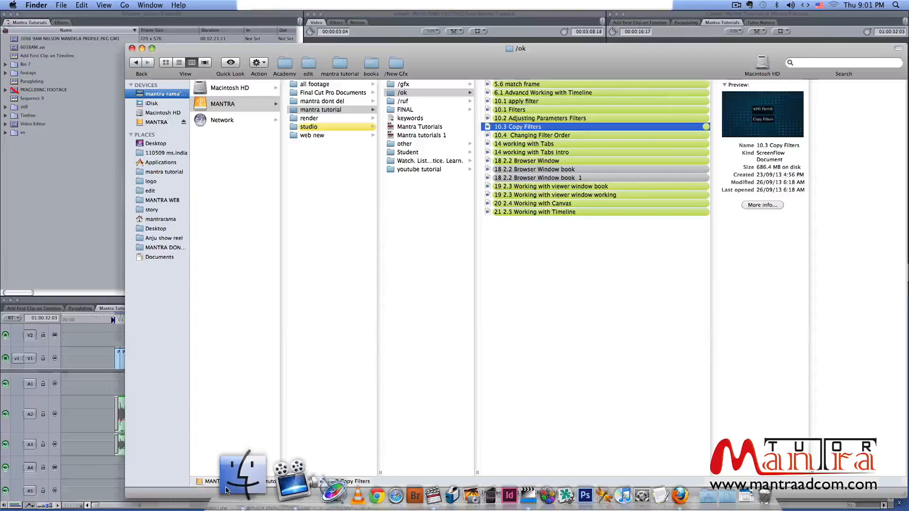
click(160, 144)
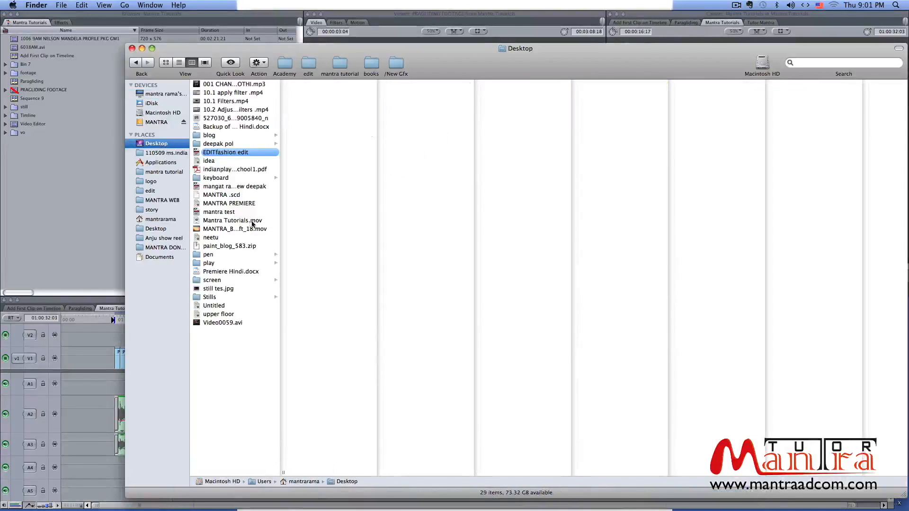
click(253, 221)
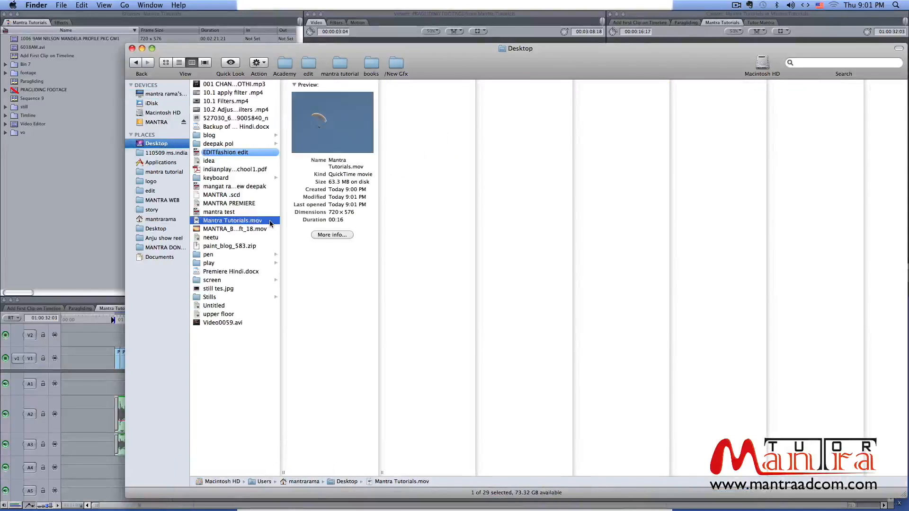
key(space)
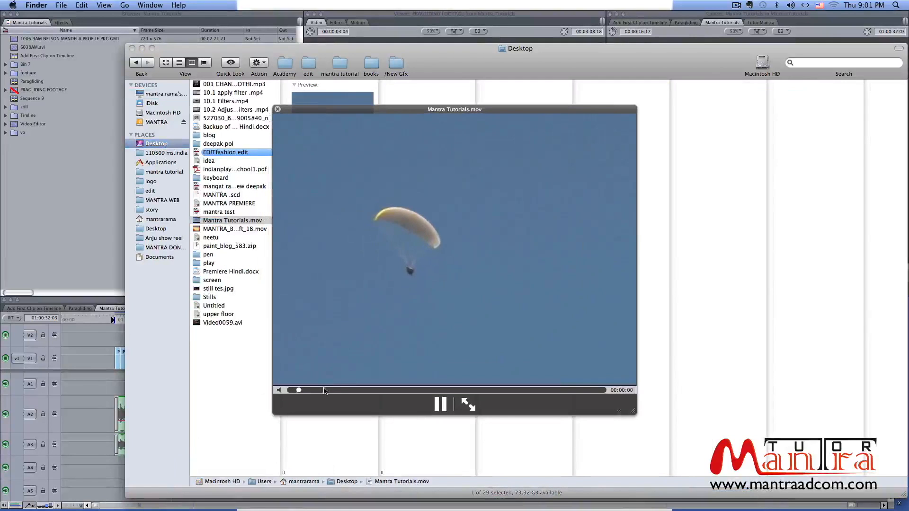
Step: Scrub back and forth through the previewed movie to check the exported footage
click(347, 390)
drag(348, 390, 543, 391)
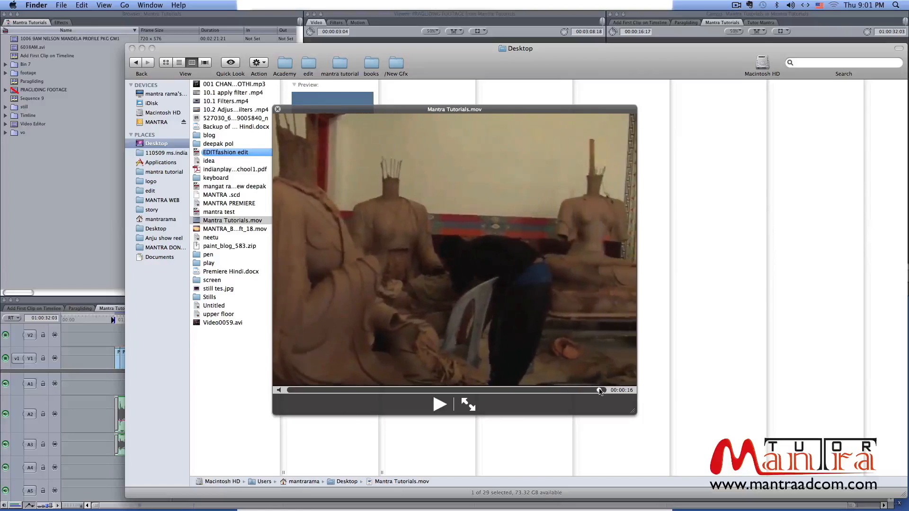
click(521, 386)
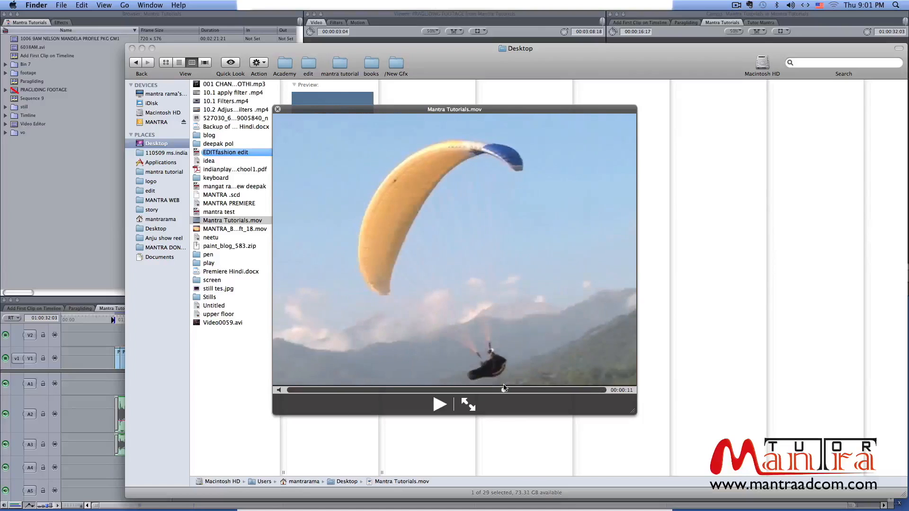
click(519, 388)
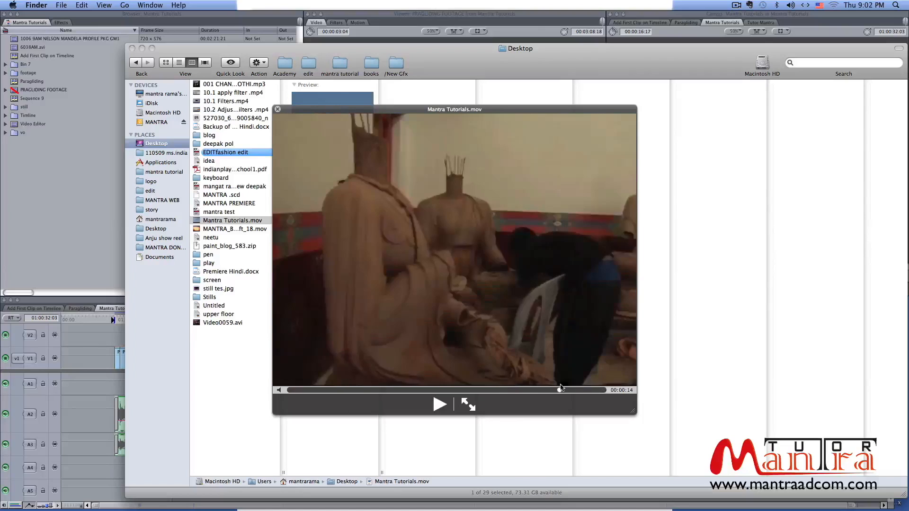
click(533, 390)
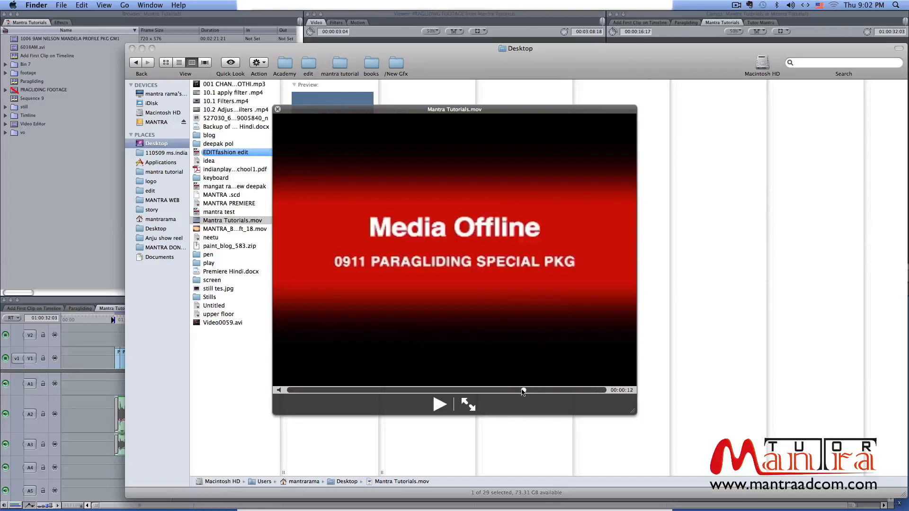
drag(515, 391, 550, 391)
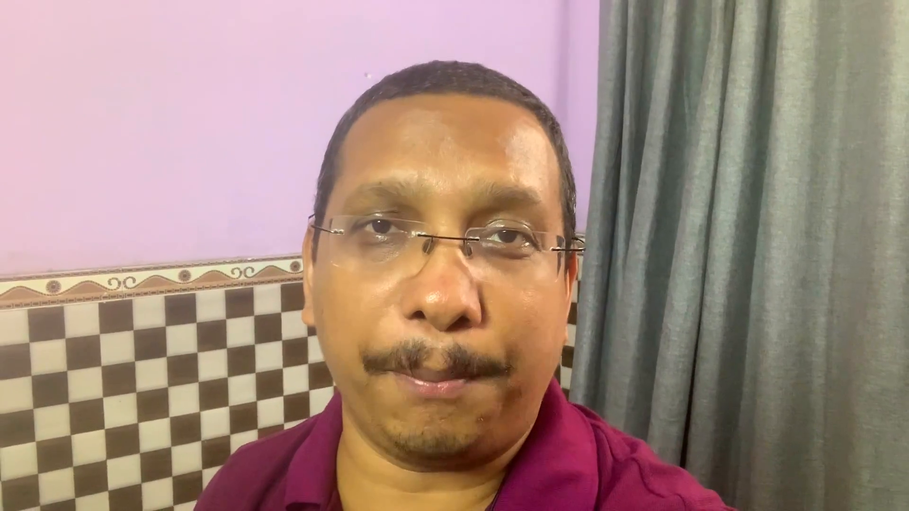